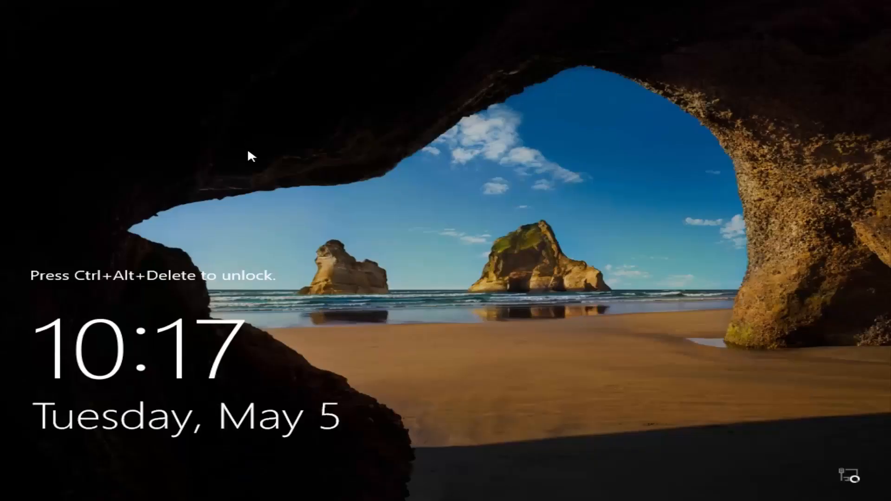
Unlock the Windows server and sign in to the Administrator account with the account password.
key("ctrl+alt+Delete")
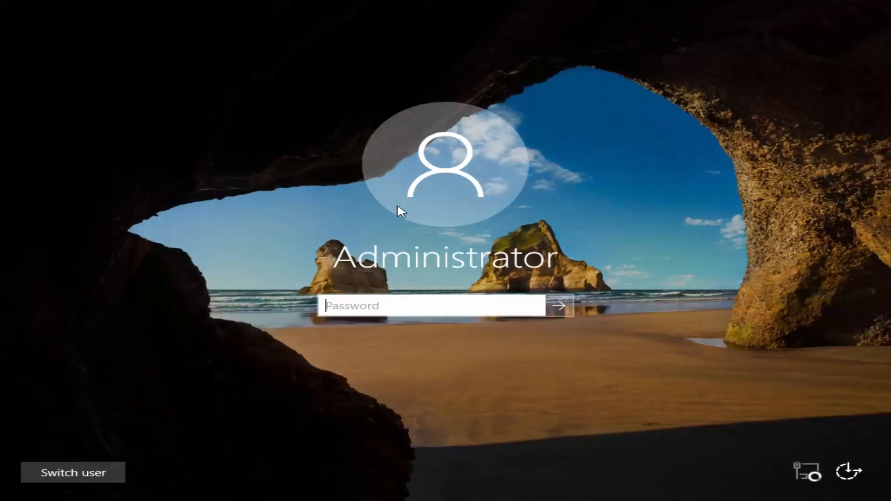
type("•••••••••••")
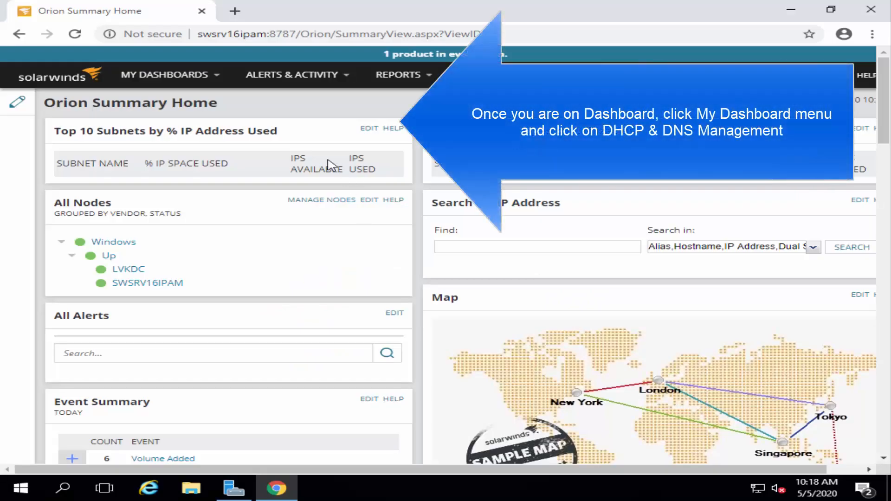
Open the DHCP & DNS Management page and dismiss the scan activity notice.
left_click(200, 82)
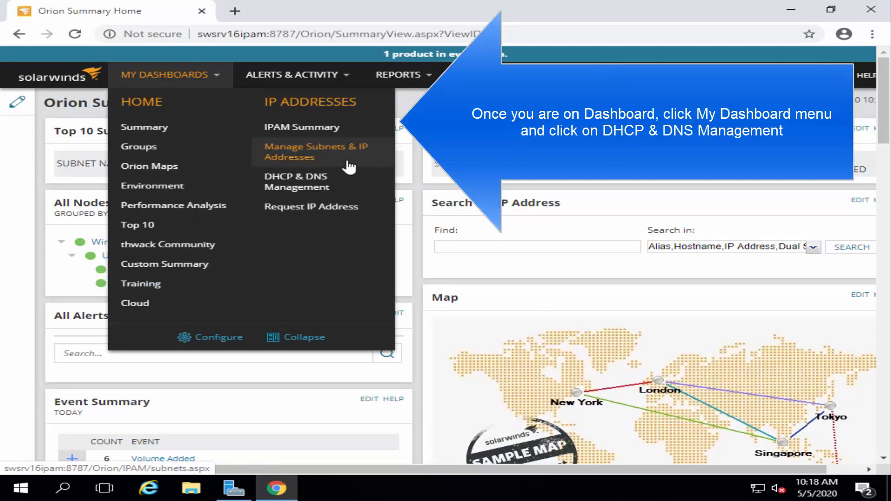
left_click(346, 190)
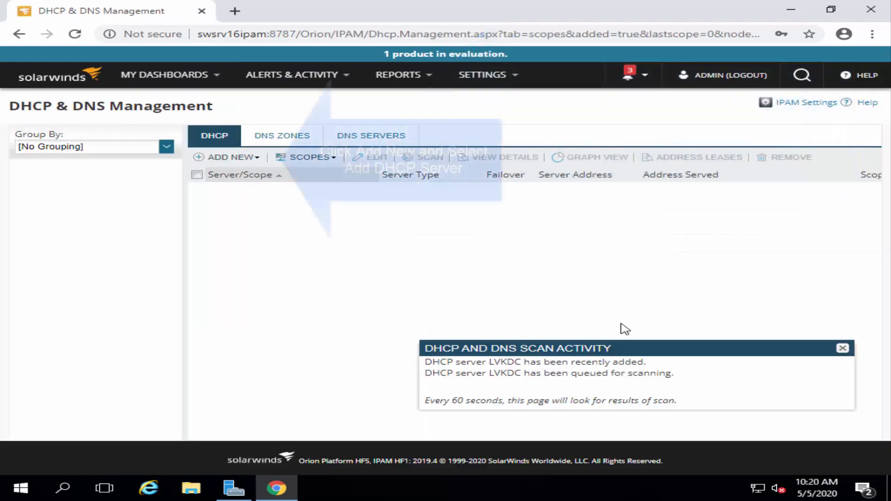
left_click(842, 348)
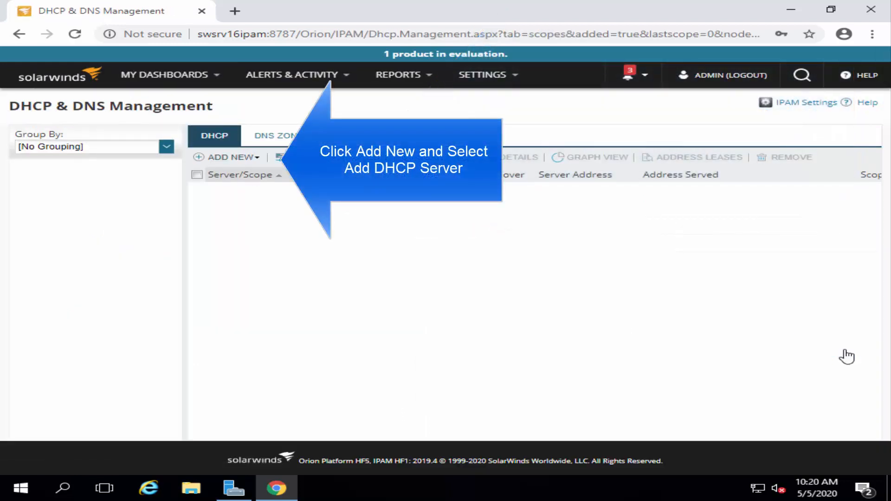
Start adding a DHCP server and choose the LVKDC node from the Windows 2019 Server group.
left_click(249, 158)
left_click(274, 175)
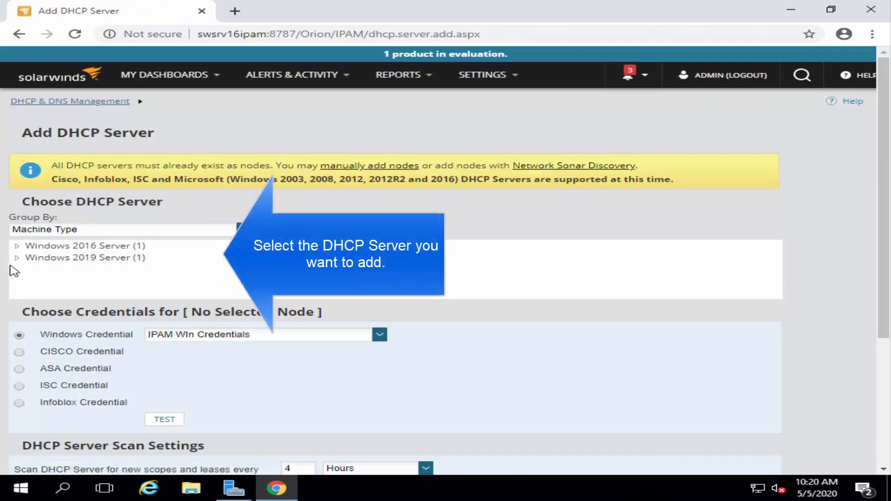
left_click(17, 258)
left_click(77, 267)
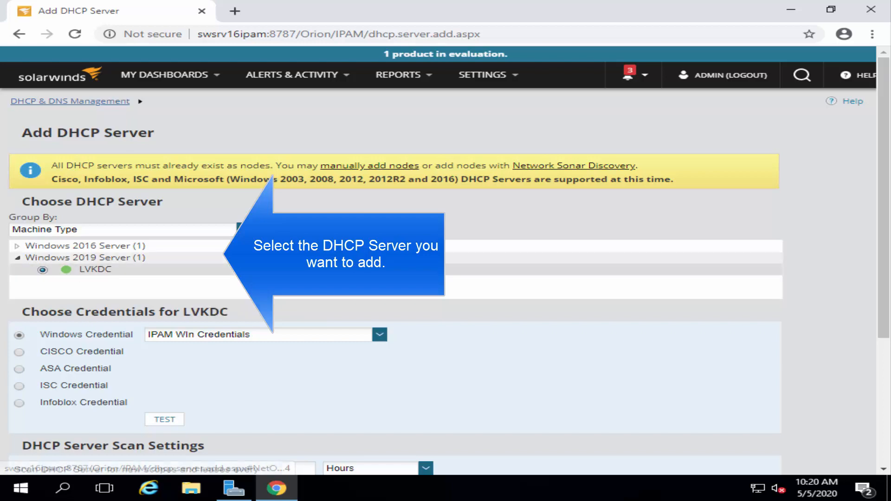
Set the DHCP server scan interval to 1 hour and add the server without testing its credentials.
scroll(77, 269, "down", 4)
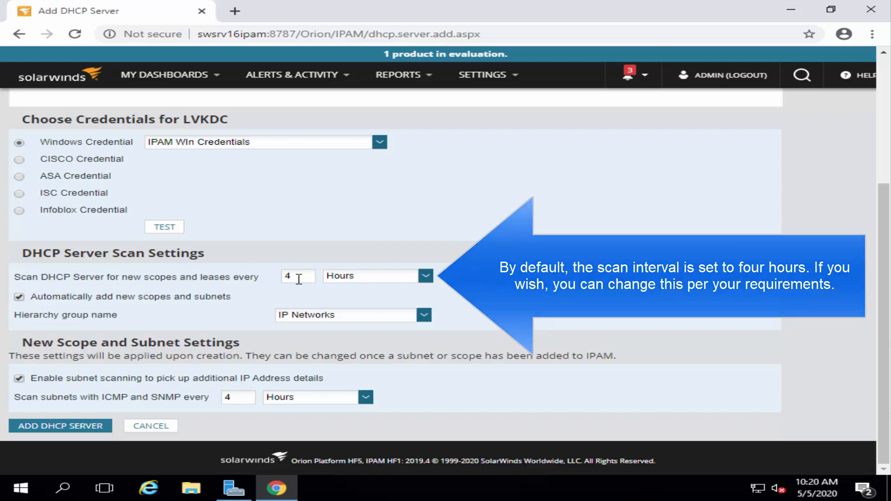
left_click_drag(299, 279, 225, 279)
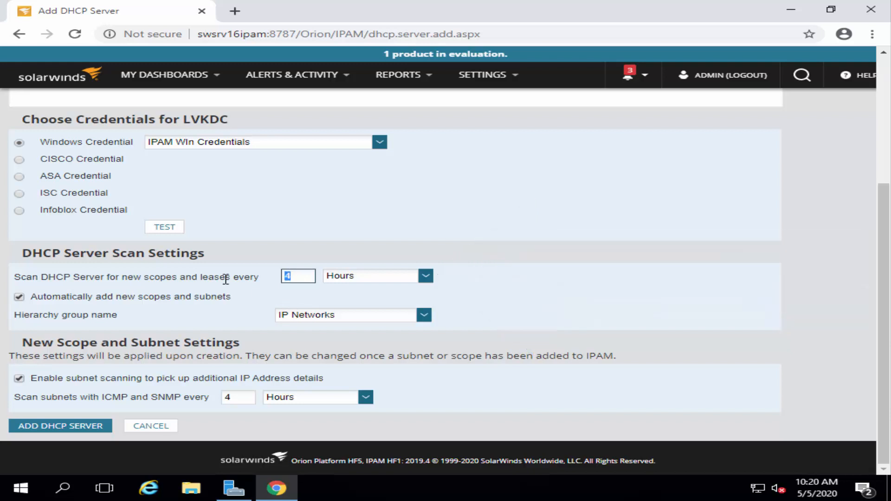
type("1")
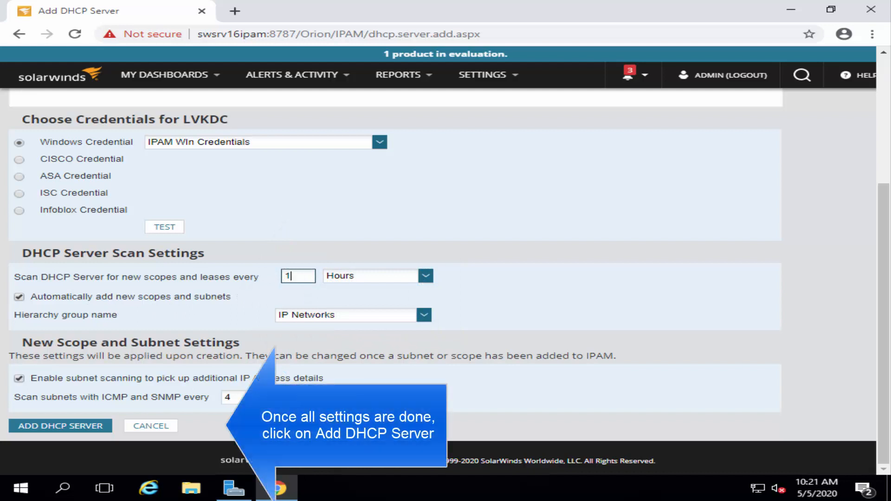
left_click(92, 429)
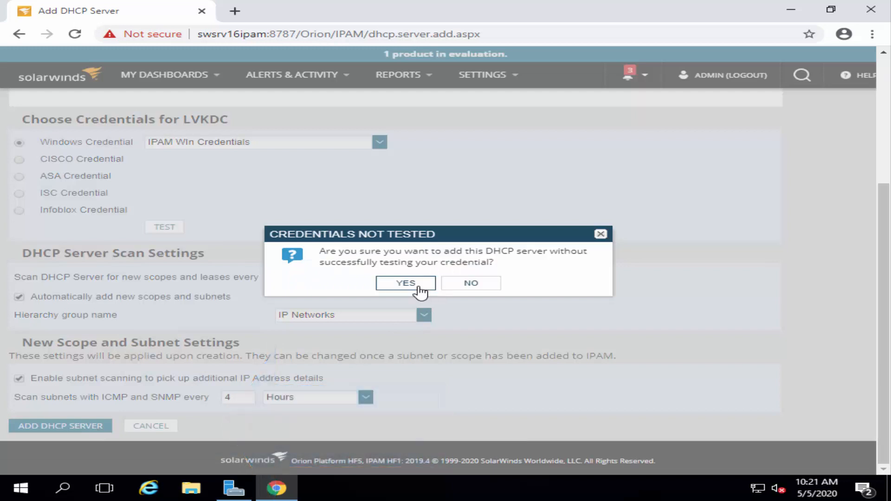
left_click(406, 284)
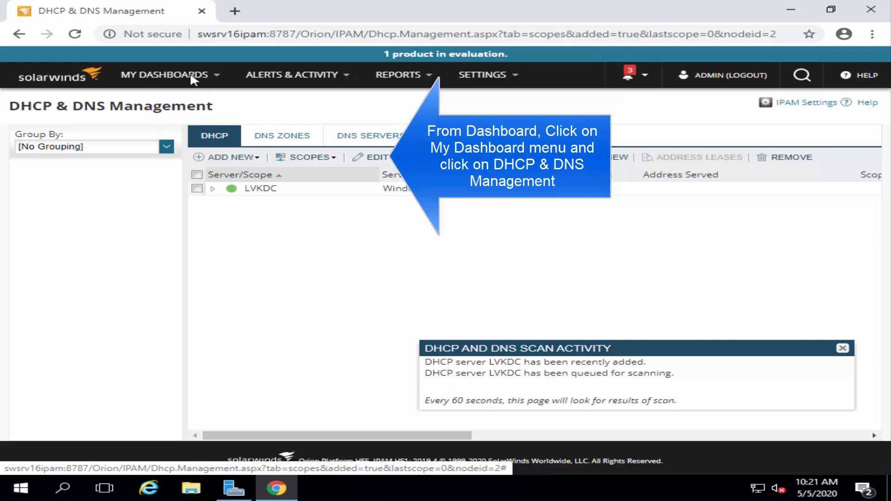
Reload the DHCP & DNS Management page and start adding a new DHCP scope.
left_click(209, 77)
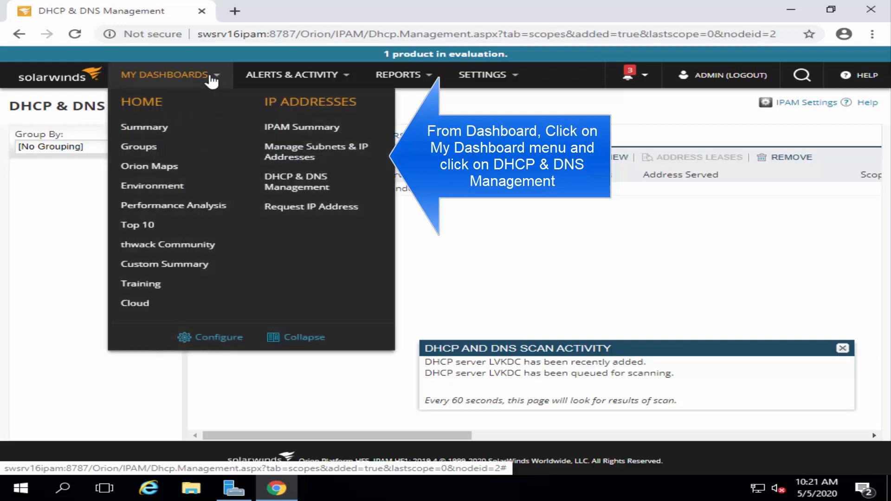
left_click(301, 187)
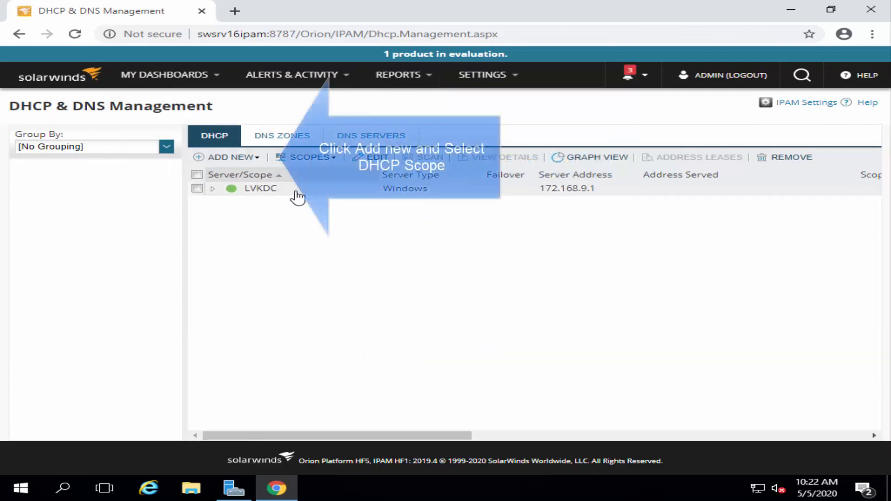
left_click(250, 160)
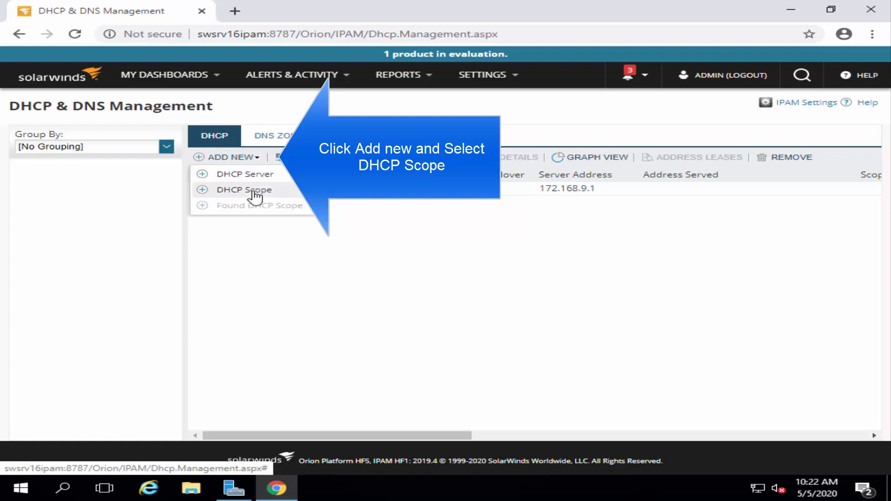
left_click(254, 195)
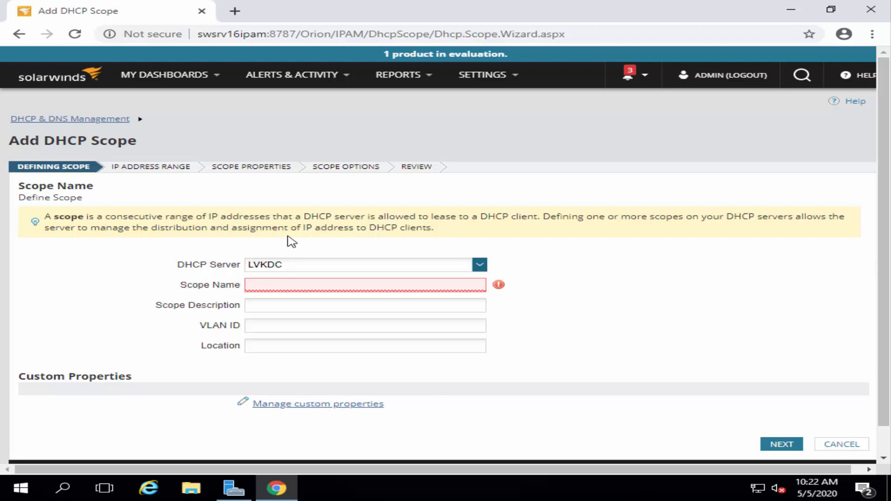
Define the scope with name Appuals, description Demo Scope, VLAN ID 101 and location CA, and continue to the address range.
scroll(338, 247, "down", 1)
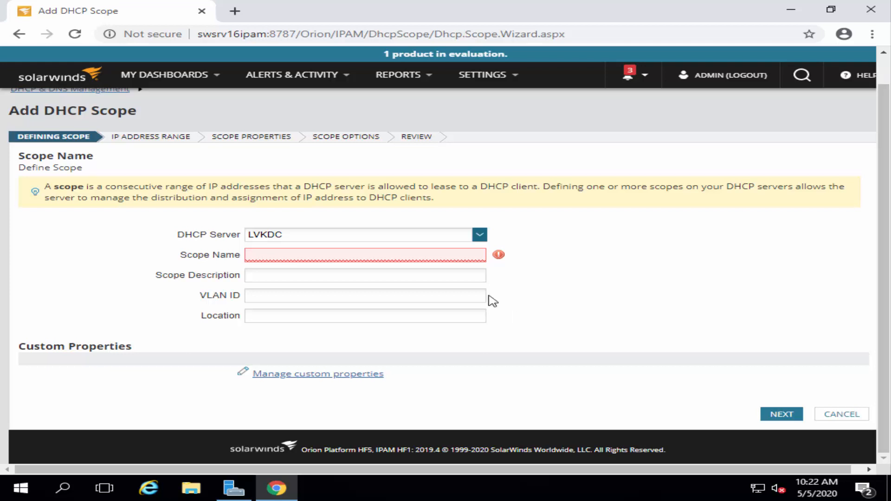
left_click(398, 257)
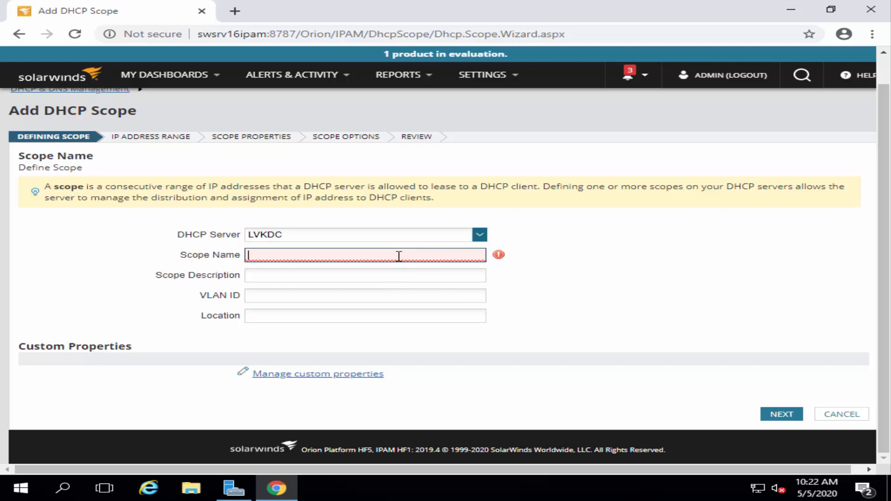
type("App")
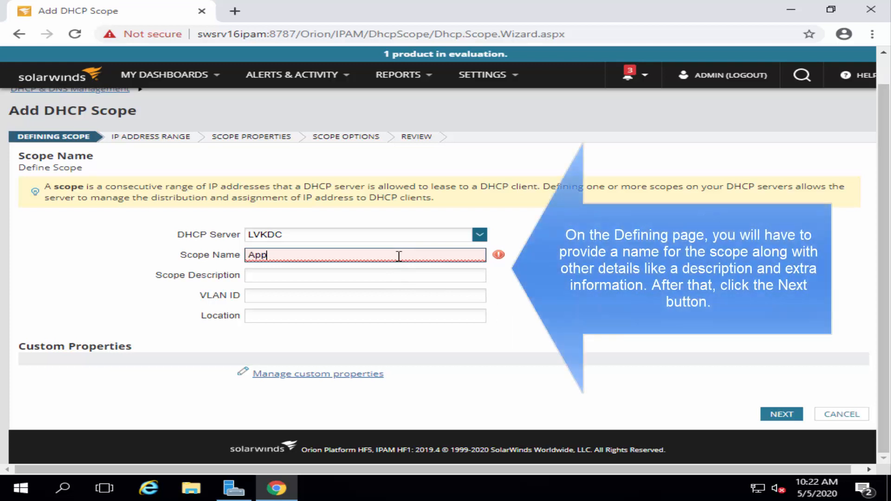
type("uals")
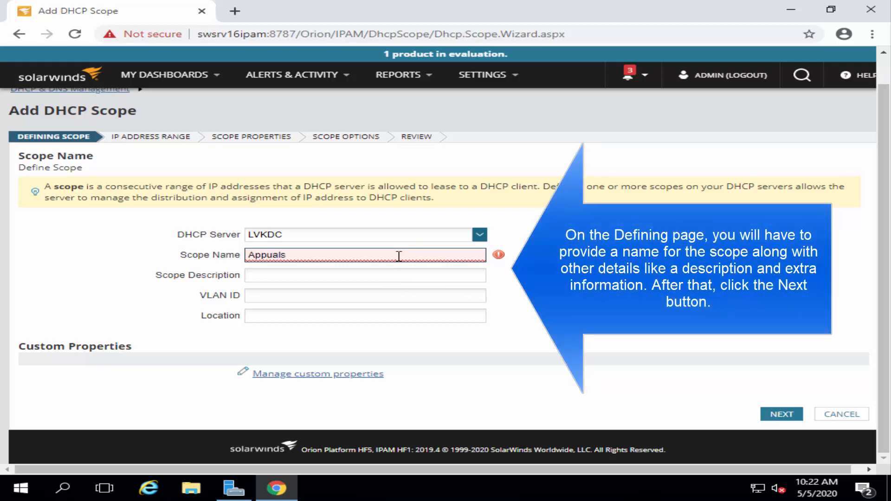
key("Tab")
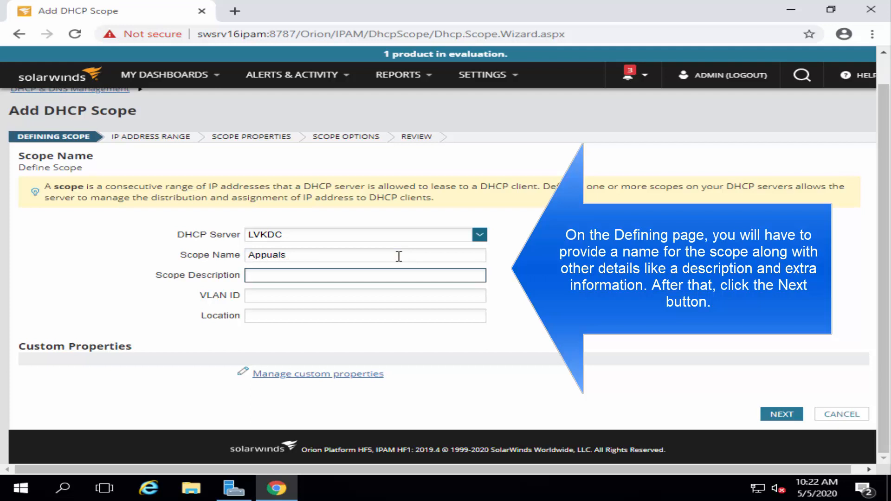
type("Demo Scope")
key("Tab")
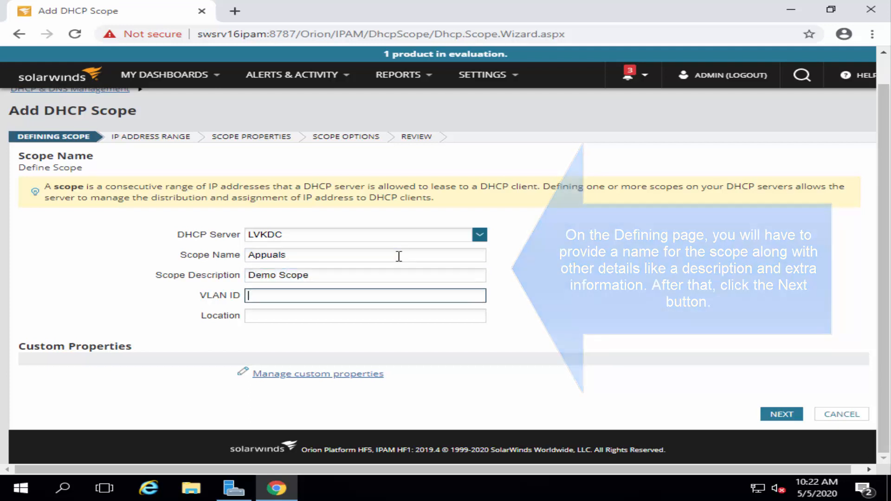
type("10")
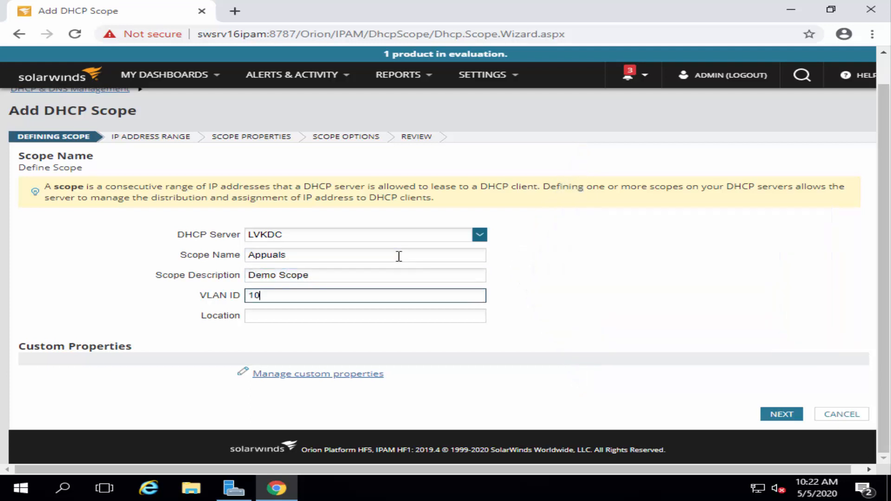
type("1")
key("Tab")
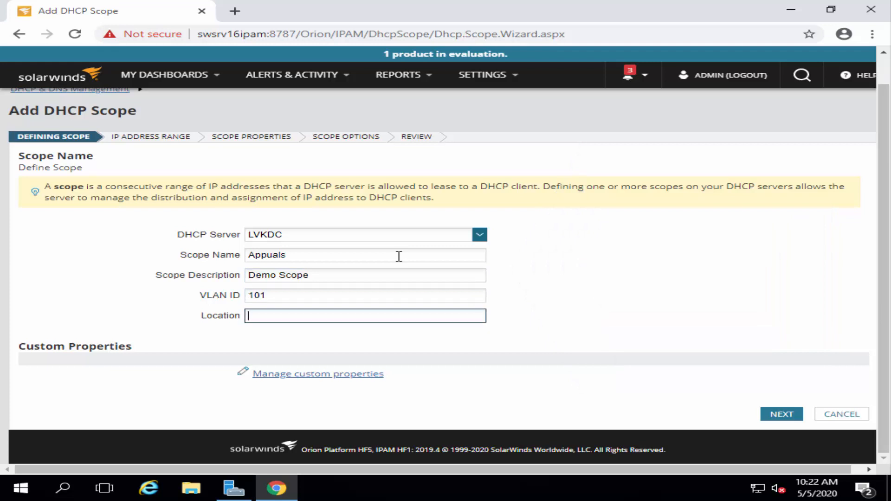
type("CA")
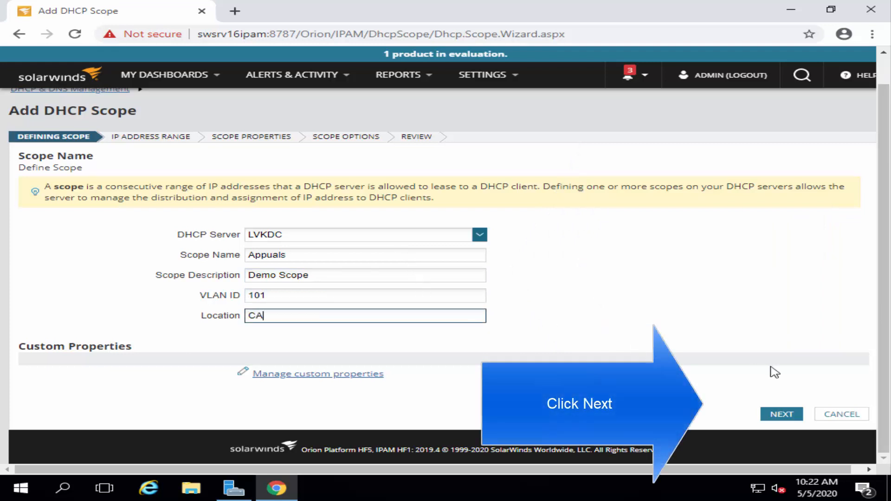
left_click(778, 423)
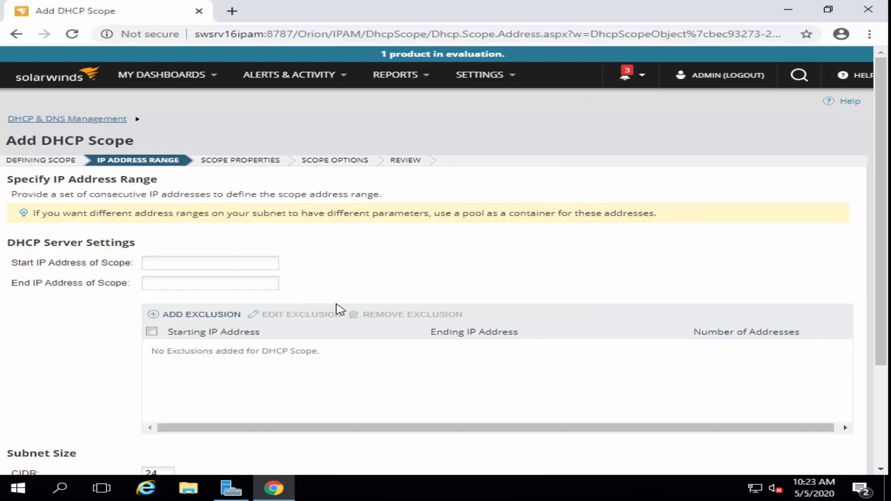
Set the scope's IP address range from 172.168.9.50 to 172.168.9.150 and continue to the scope properties.
scroll(338, 308, "down", 2)
scroll(264, 331, "up", 1)
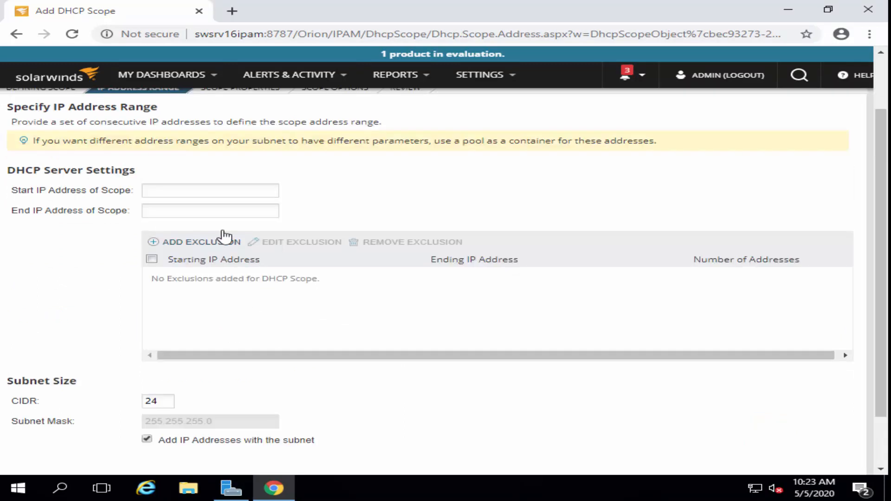
left_click(240, 194)
type("172.168.9.")
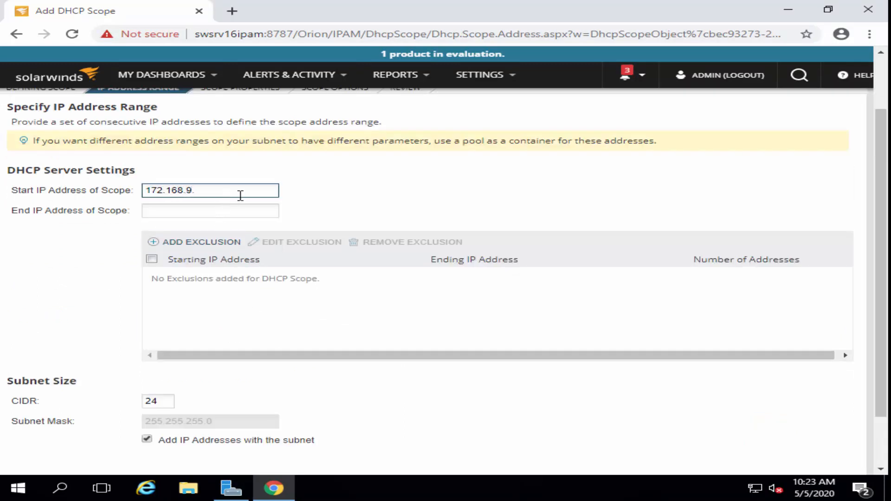
type("50")
key("Tab")
type("172.168.9.3")
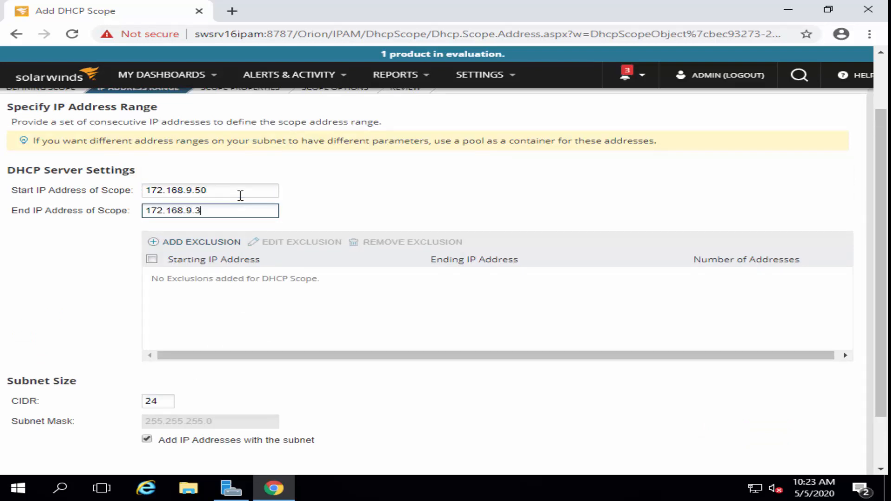
key("BackSpace")
type("150")
scroll(396, 230, "down", 2)
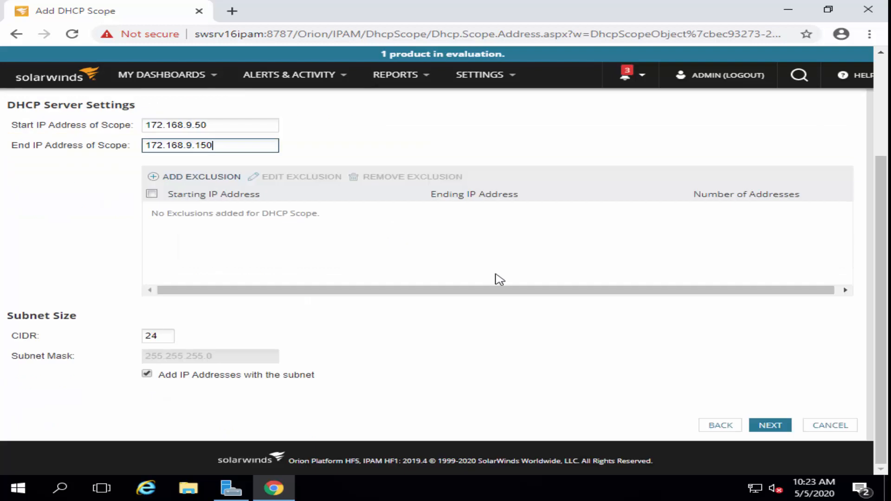
left_click(769, 423)
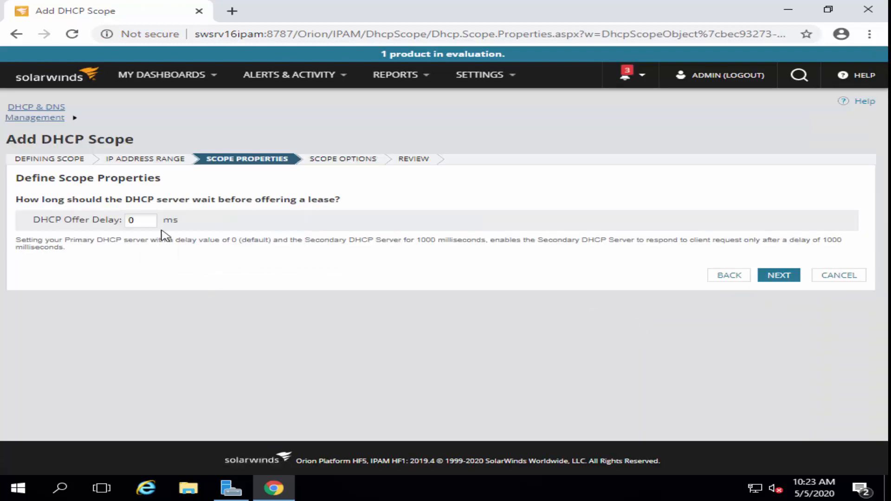
Keep the default DHCP offer delay, and inspect the 051 - Address Time scope option without changing it.
double_click(149, 221)
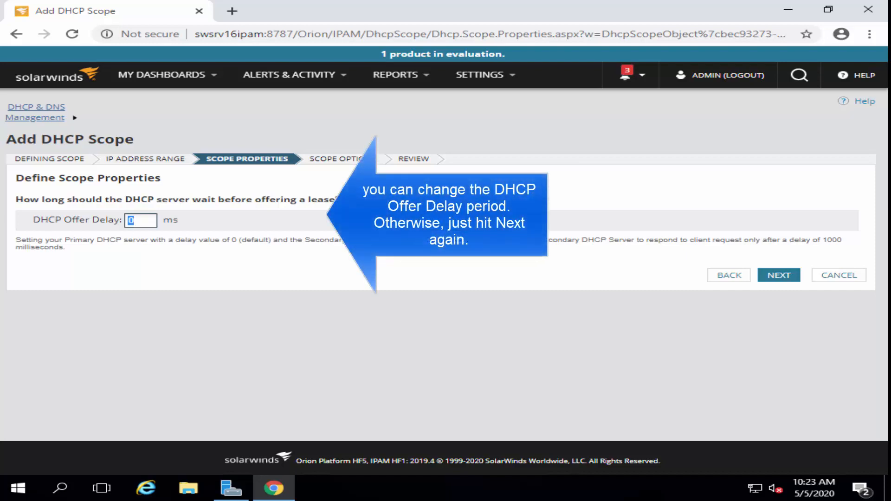
left_click(776, 277)
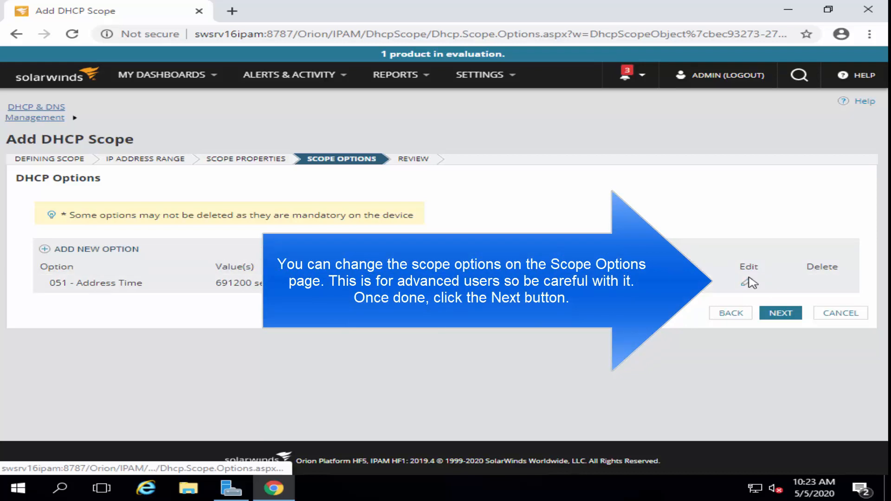
left_click(749, 283)
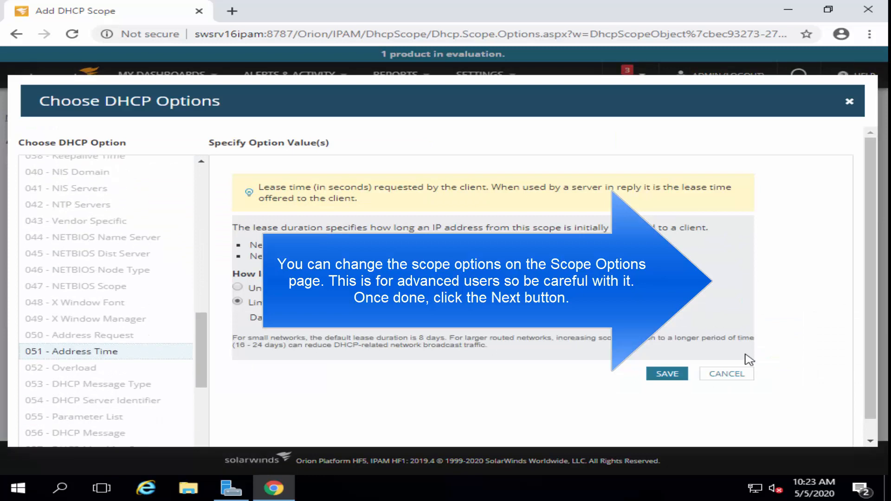
left_click(730, 376)
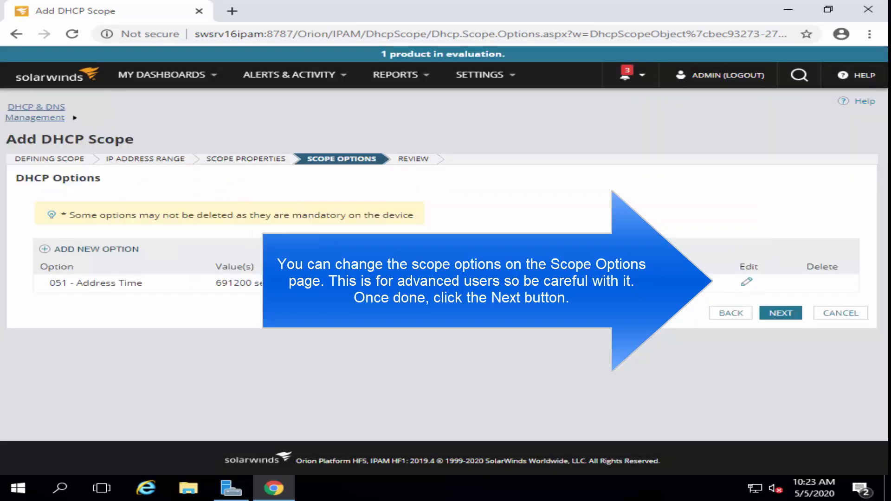
Accept the scope options, review the Appuals scope summary and create the scope on the LVKDC server.
left_click(785, 314)
scroll(525, 251, "down", 3)
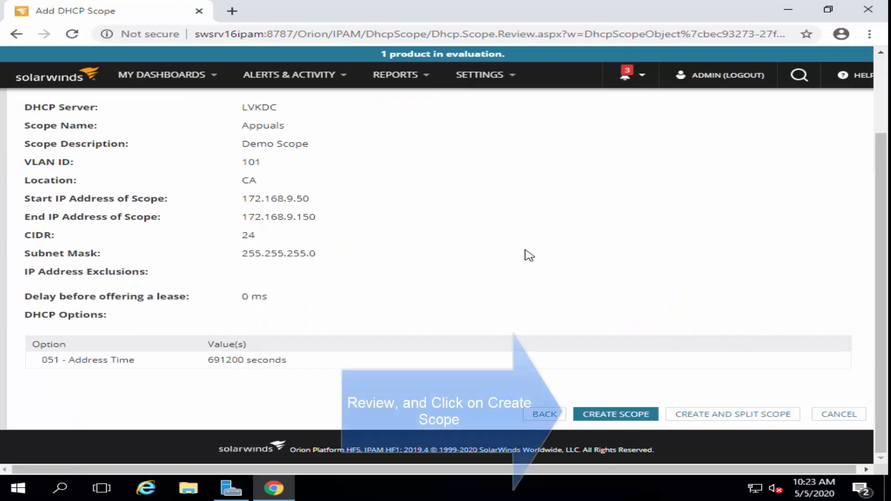
scroll(525, 250, "up", 3)
scroll(538, 265, "down", 3)
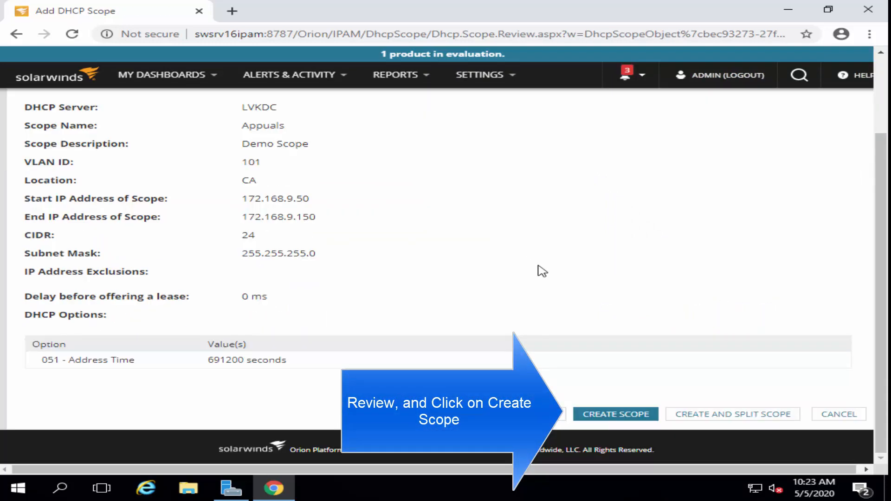
left_click(649, 417)
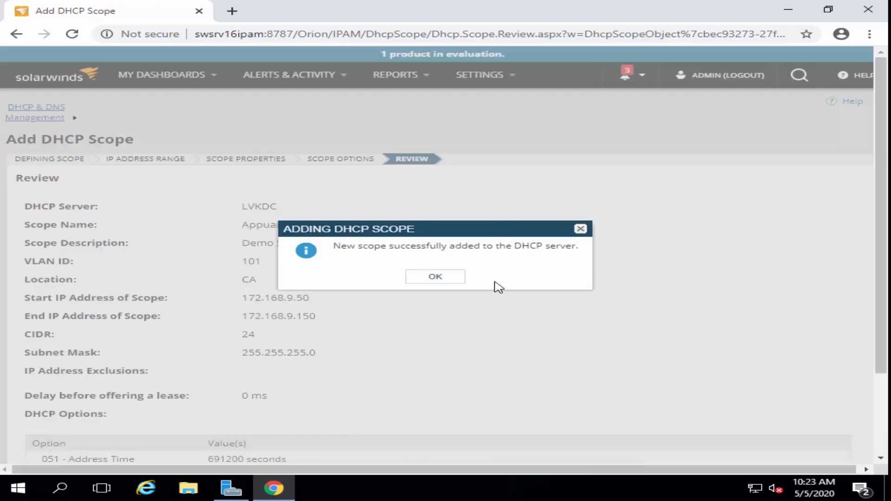
left_click(452, 279)
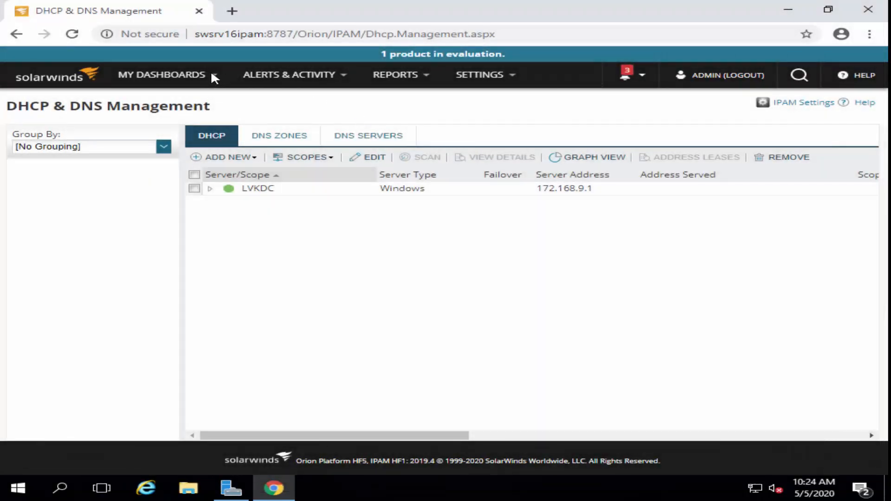
Reopen DHCP & DNS Management, expand the LVKDC server and select only its Appuals scope.
mouse_move(213, 79)
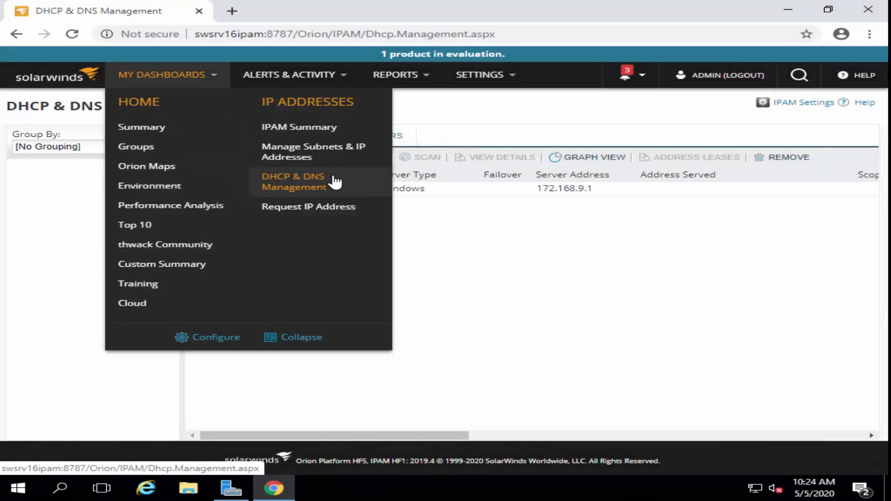
left_click(338, 183)
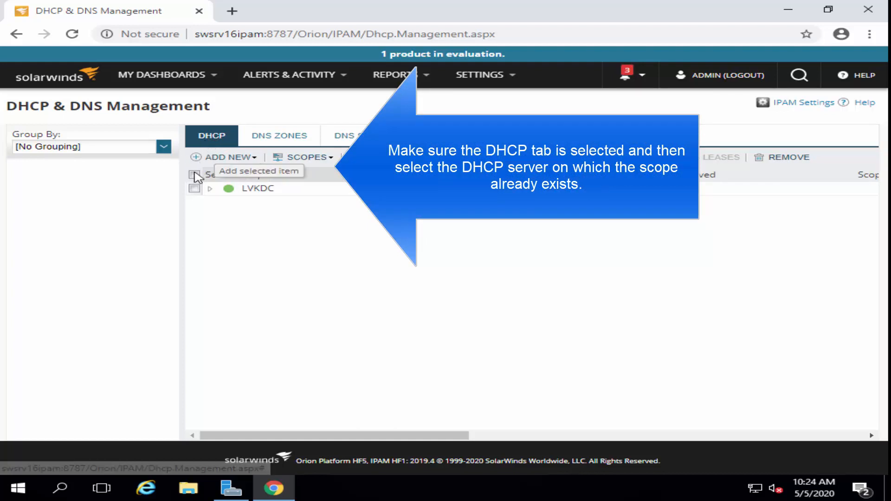
left_click(194, 188)
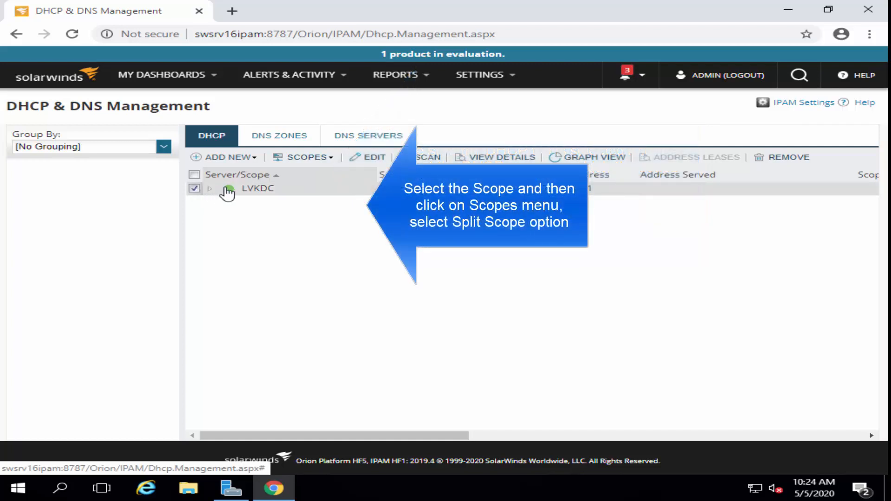
left_click(211, 188)
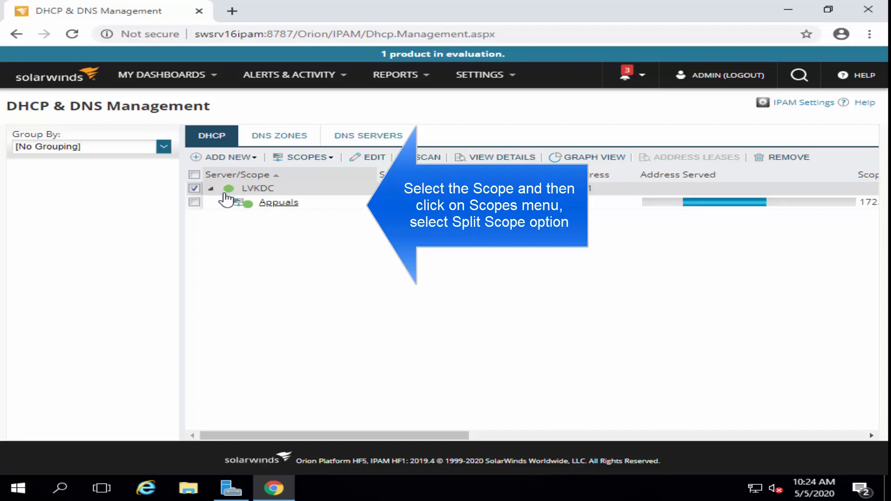
left_click(329, 163)
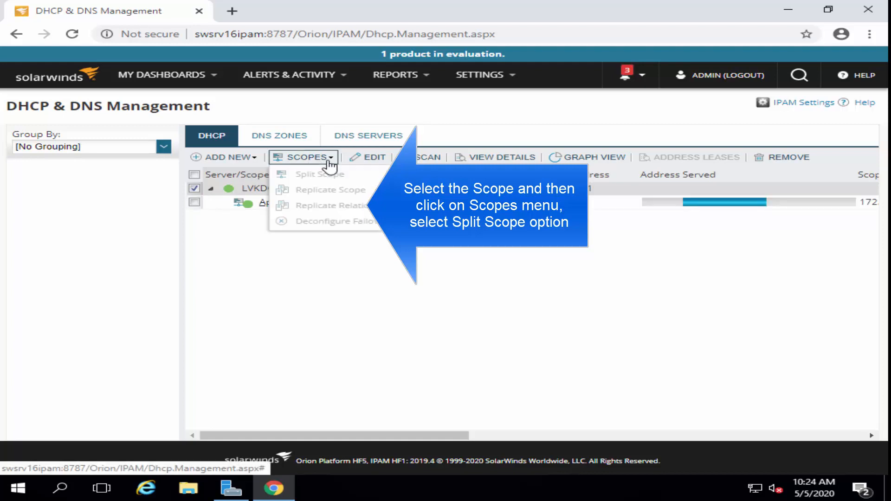
left_click(194, 202)
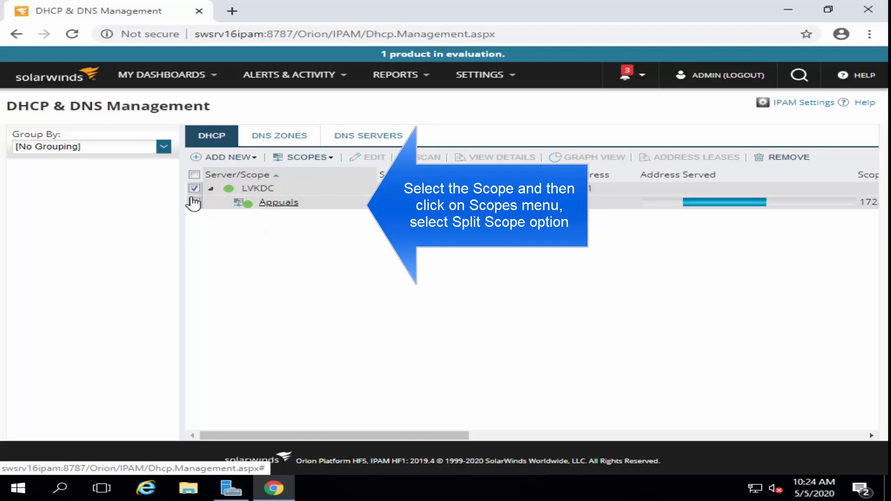
left_click(324, 161)
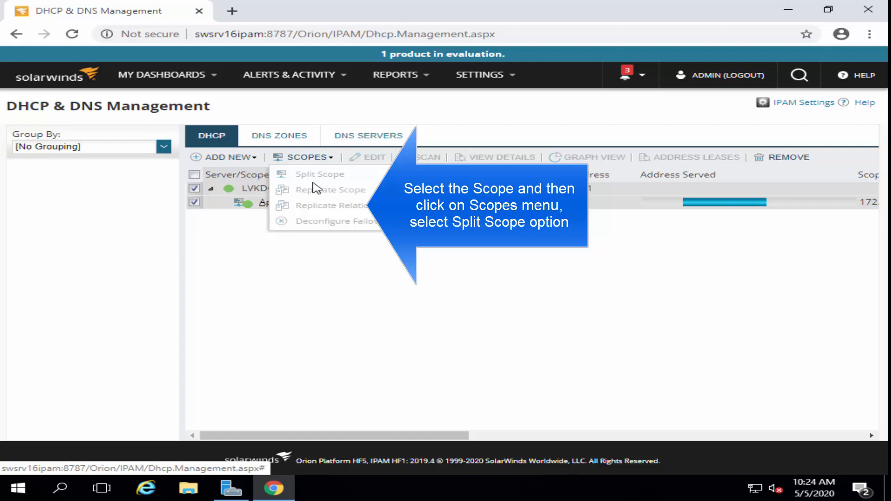
left_click(194, 188)
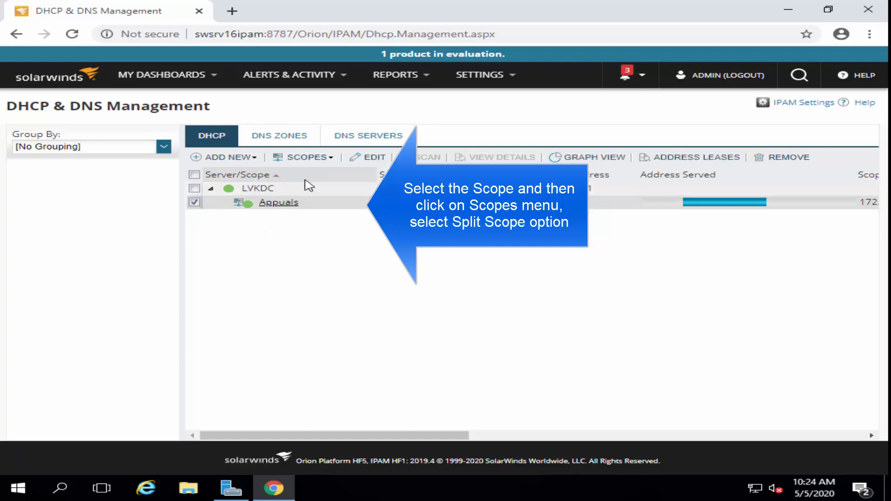
Start splitting the selected scope, choose prodmgmt-53 as the new scope's DHCP server and continue to the split percentage.
left_click(329, 159)
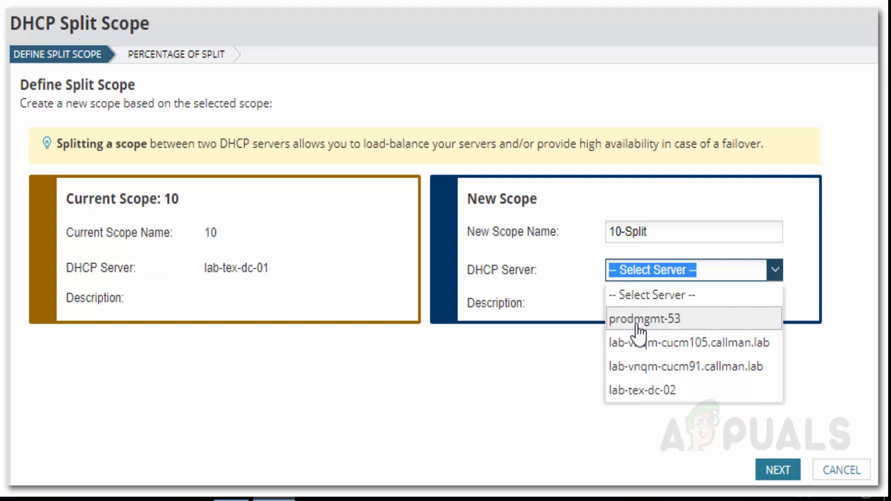
left_click(641, 319)
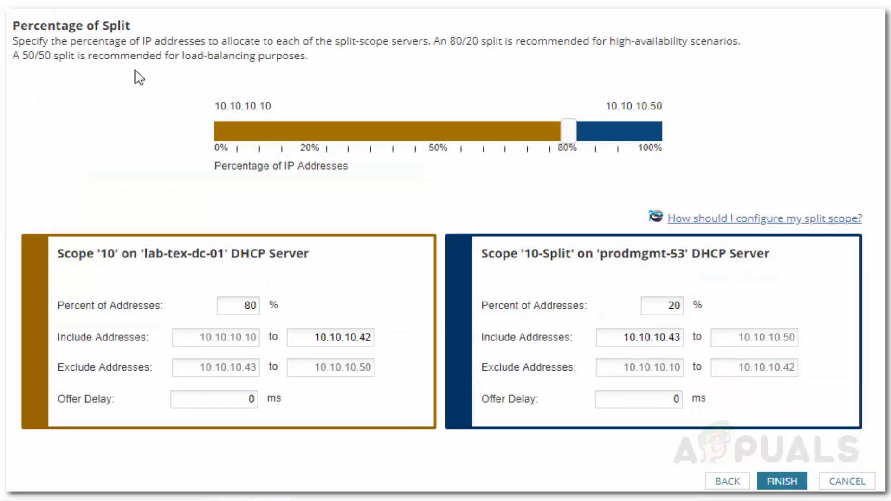